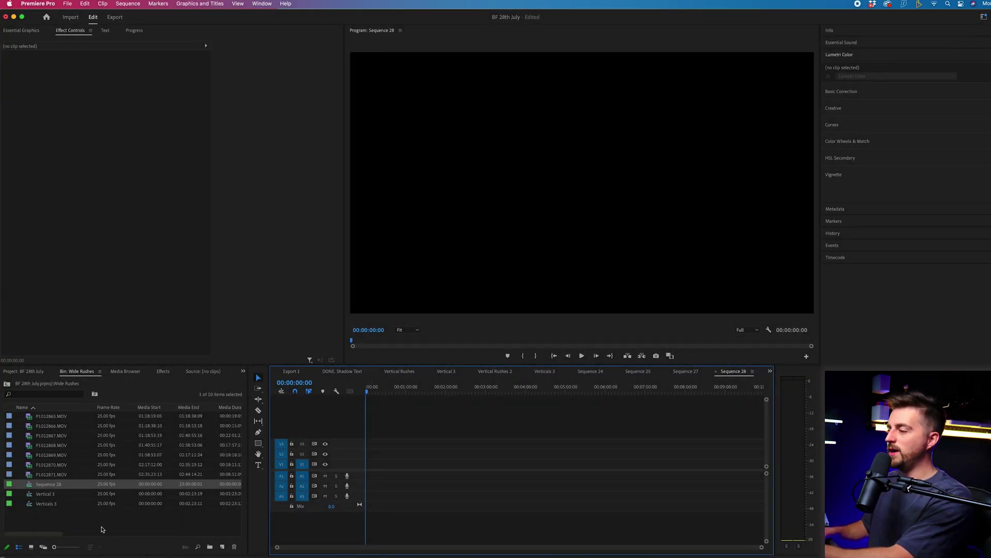
- Create a new Black Video item from the Project panel with default settings
click(222, 513)
click(222, 547)
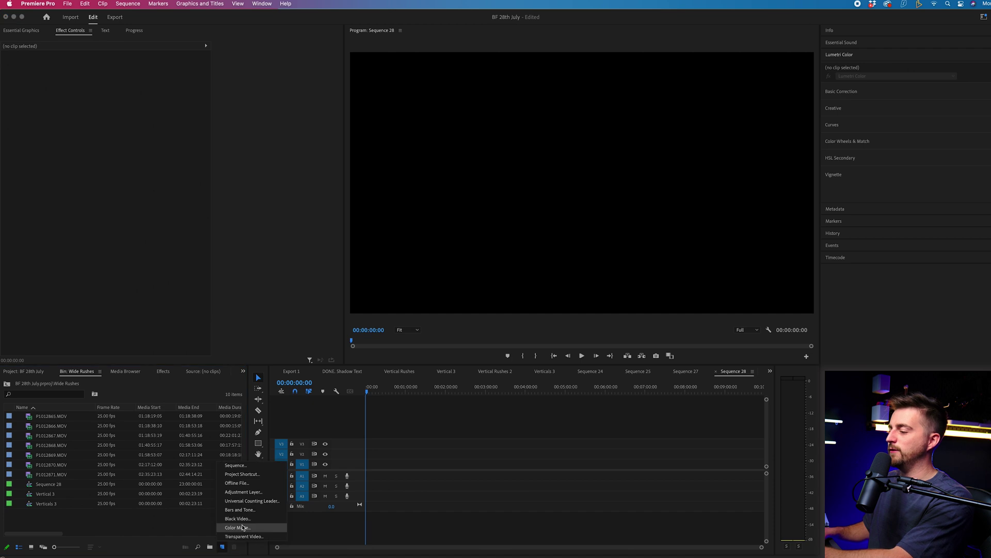
click(229, 543)
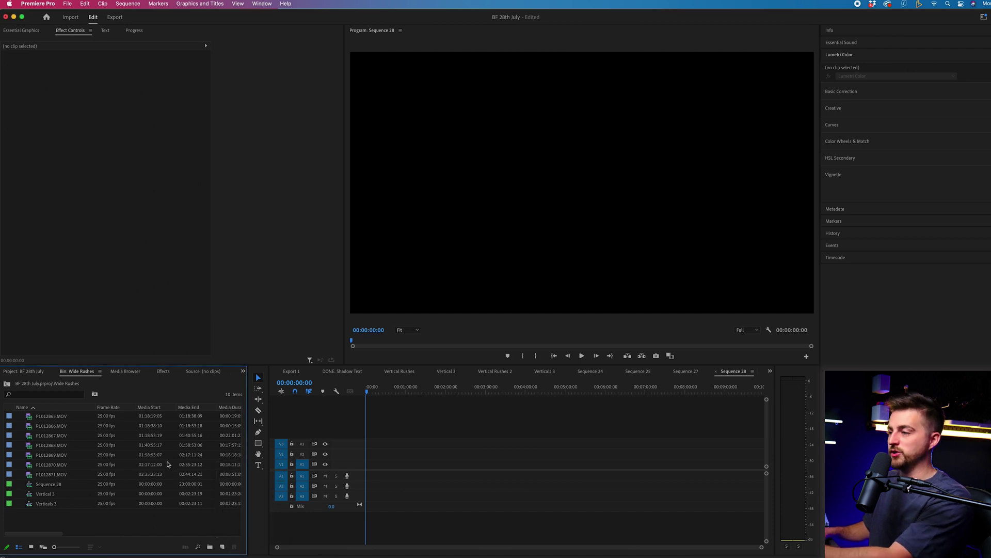
click(21, 372)
click(222, 547)
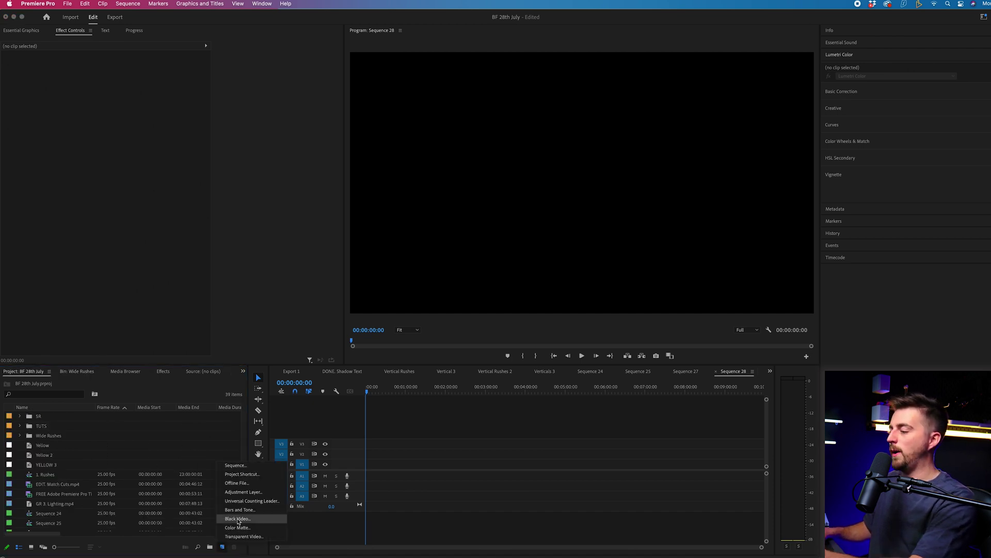
click(238, 522)
key(Return)
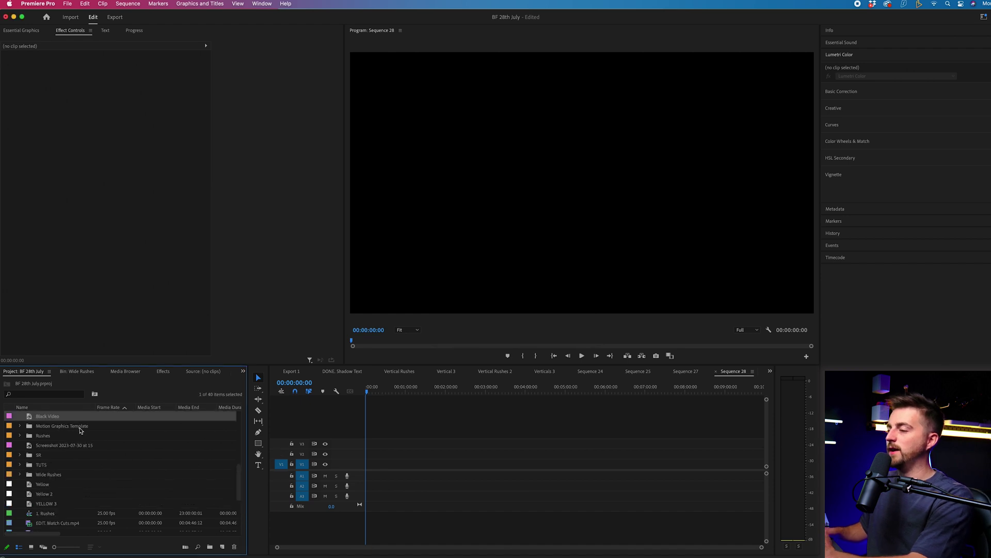
- Place the Black Video at the start of V1 and extend it to 00:03:00:00
drag(42, 416, 361, 464)
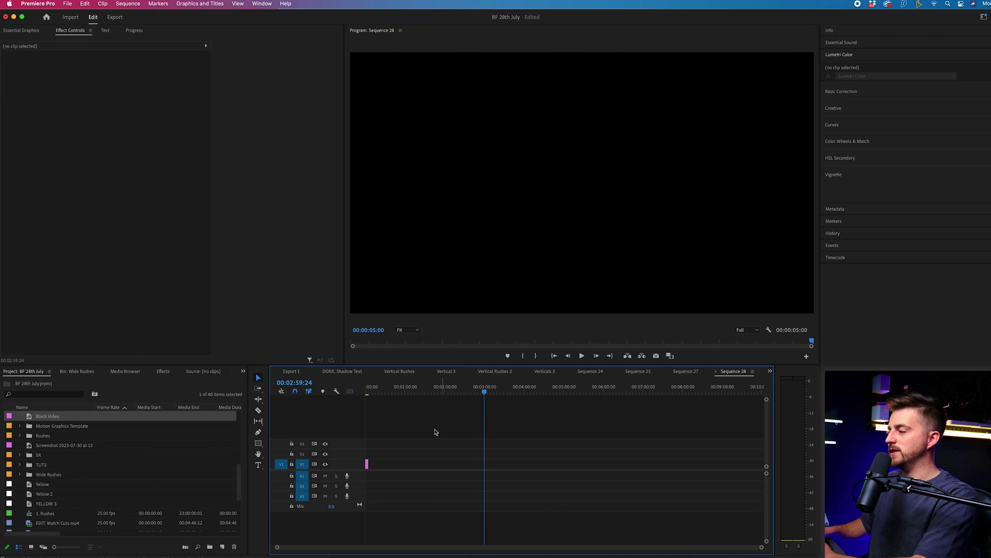
drag(368, 464, 484, 464)
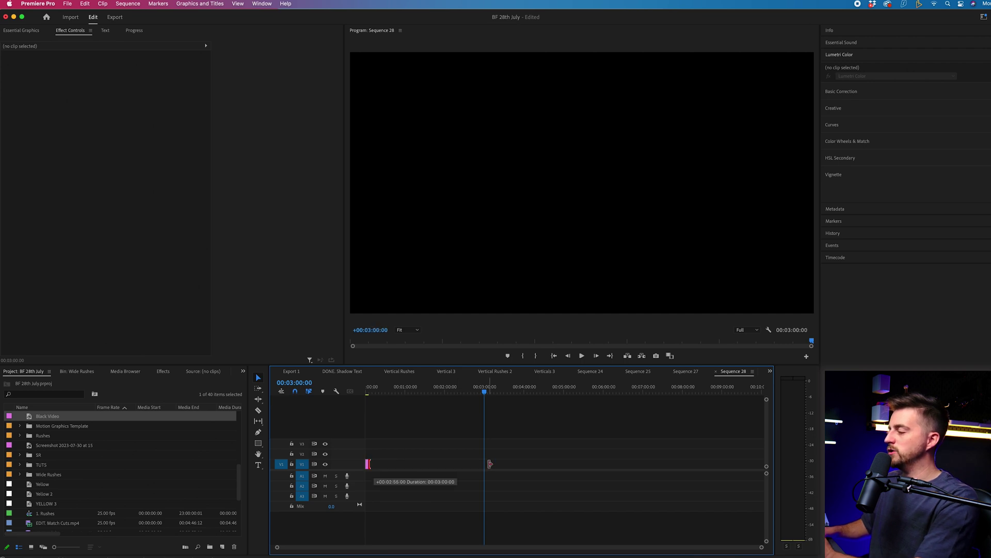
drag(484, 391, 423, 394)
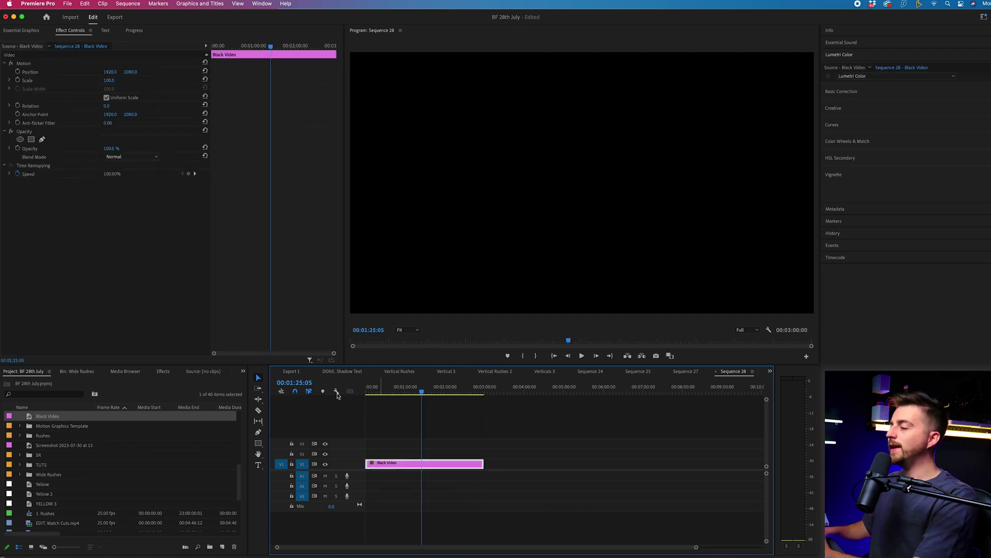
- Search Effects for 'time', drop Timecode onto the Black Video clip, and return to the sequence start
click(162, 370)
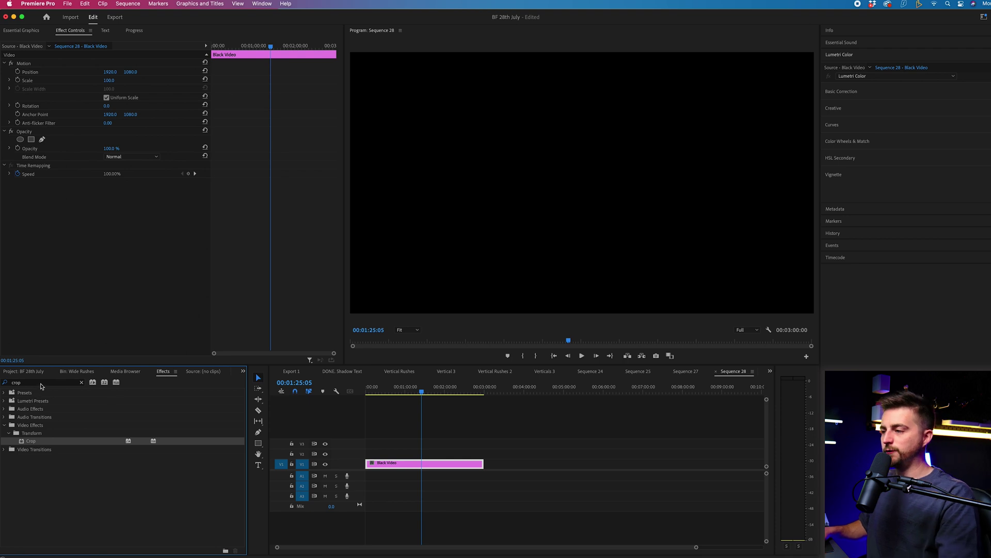
text(time)
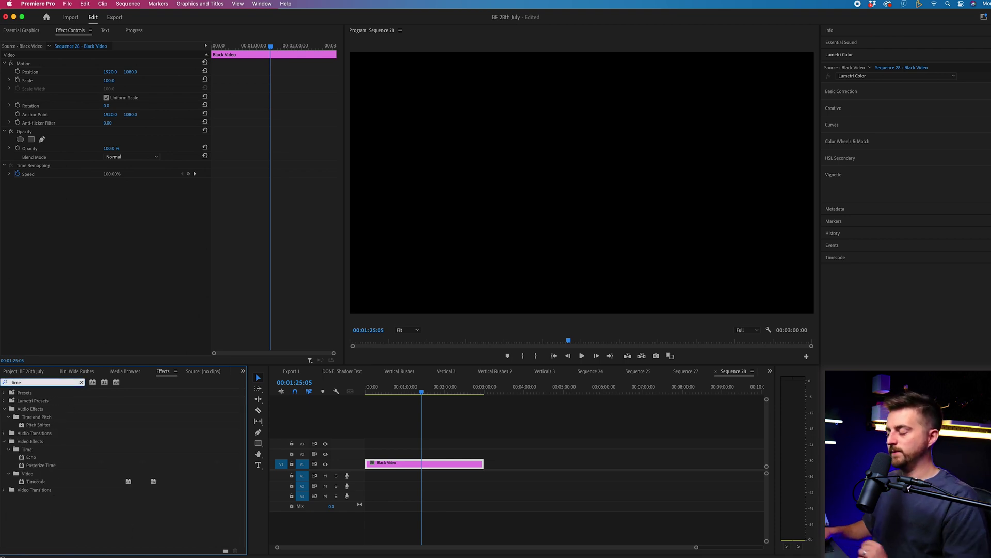
drag(44, 485, 382, 463)
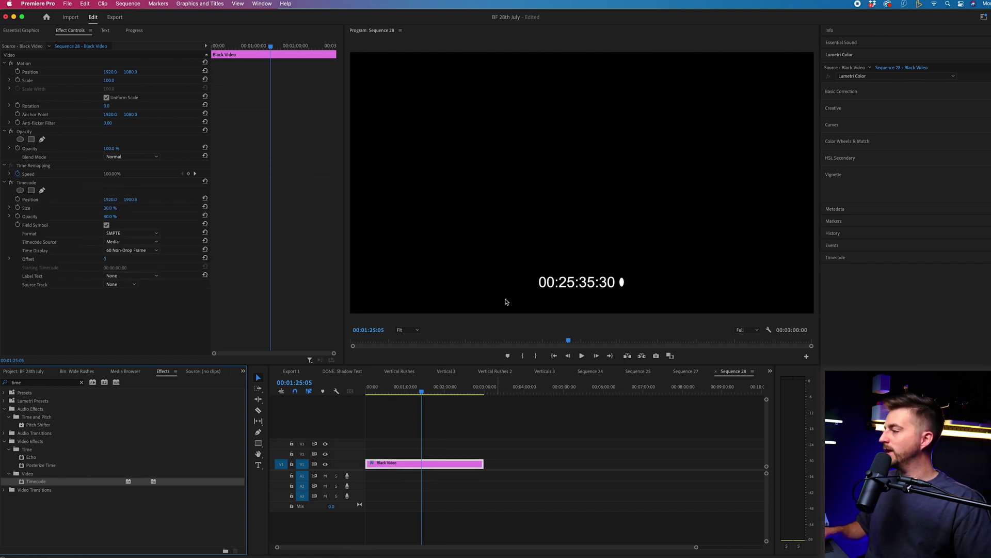
click(306, 387)
key(Home)
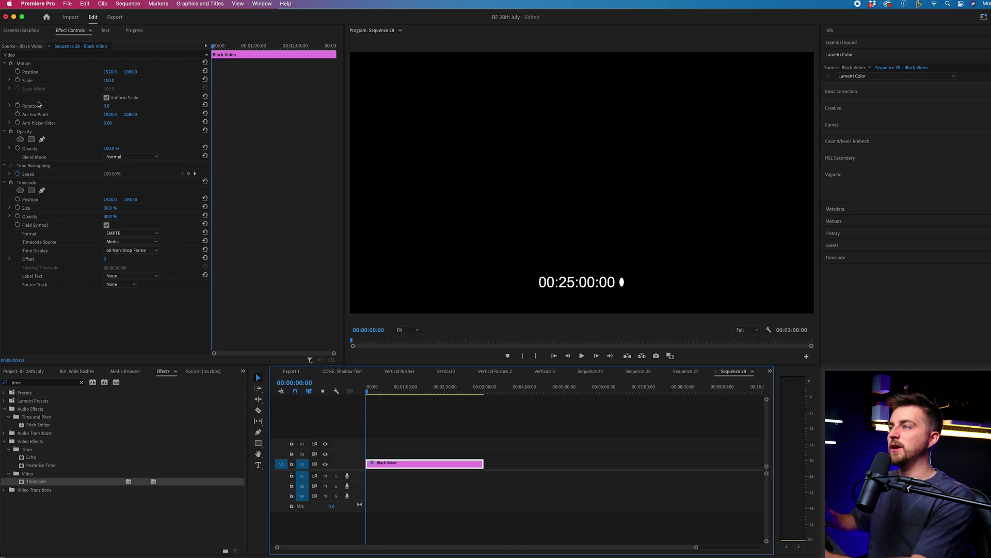
- Turn off Field Symbol and set Timecode Source to Clip and Time Display to 25 fps
click(62, 182)
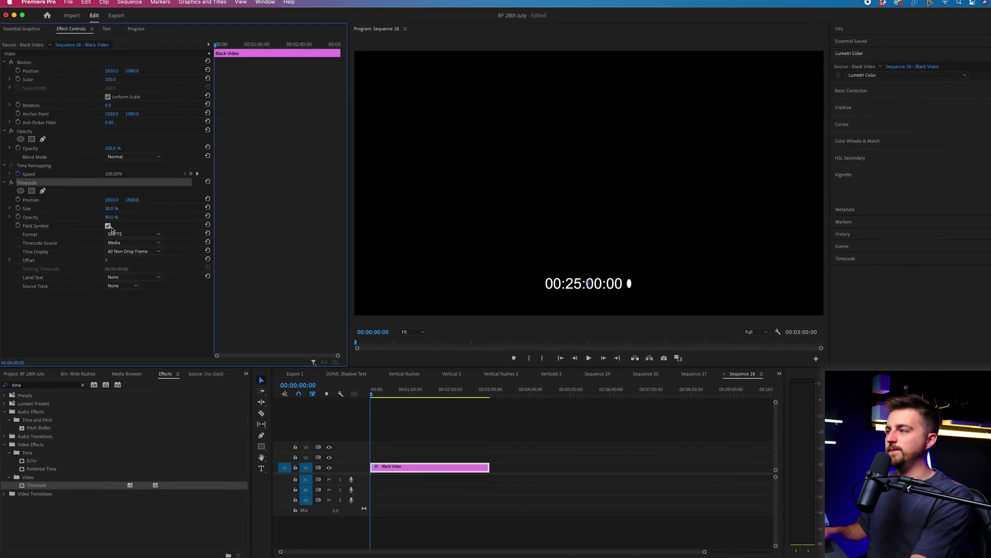
click(109, 226)
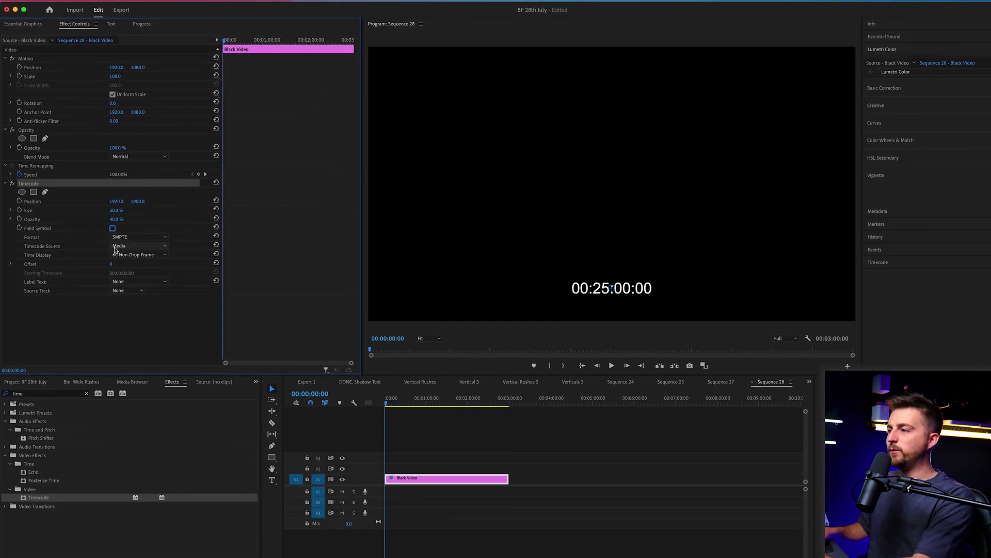
click(135, 248)
click(133, 256)
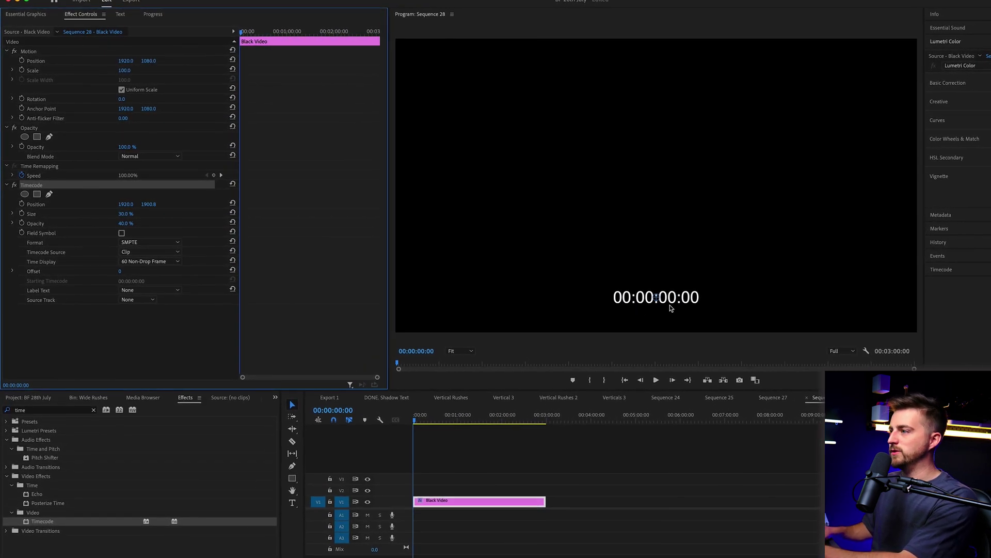
click(67, 262)
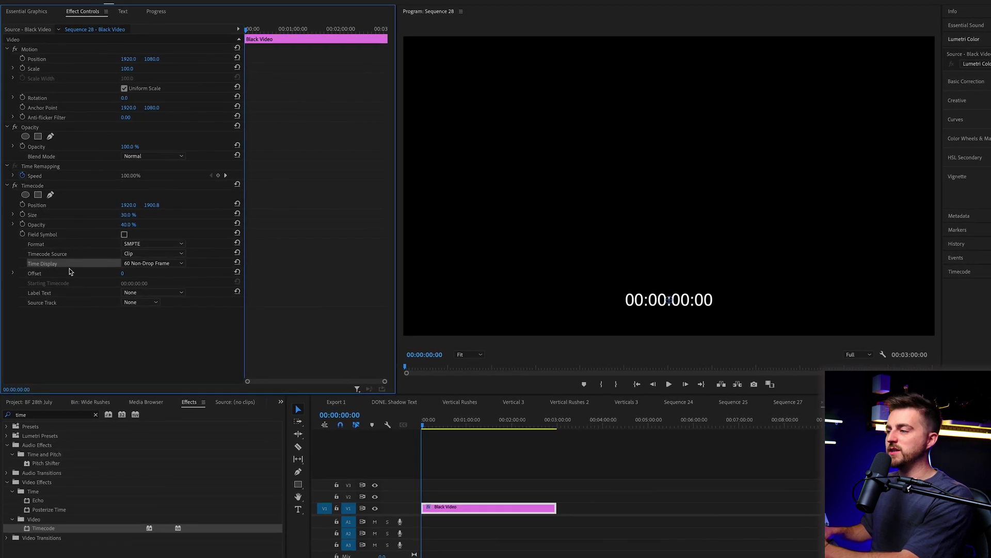
click(149, 265)
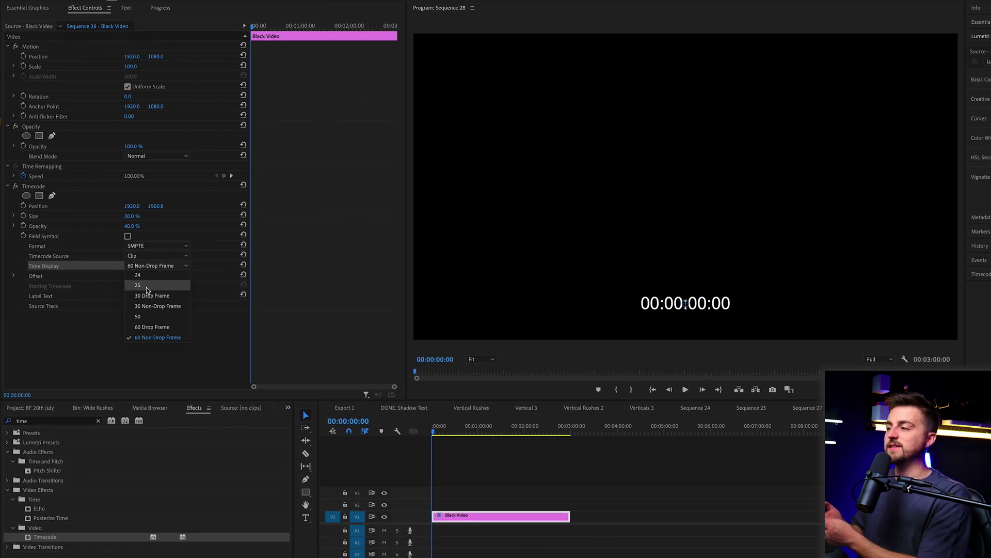
click(146, 287)
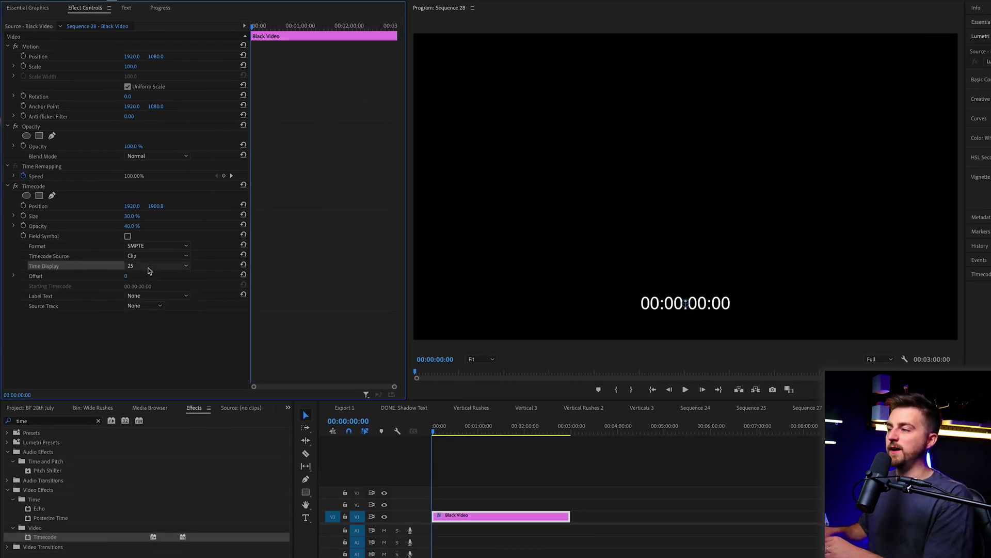
click(148, 266)
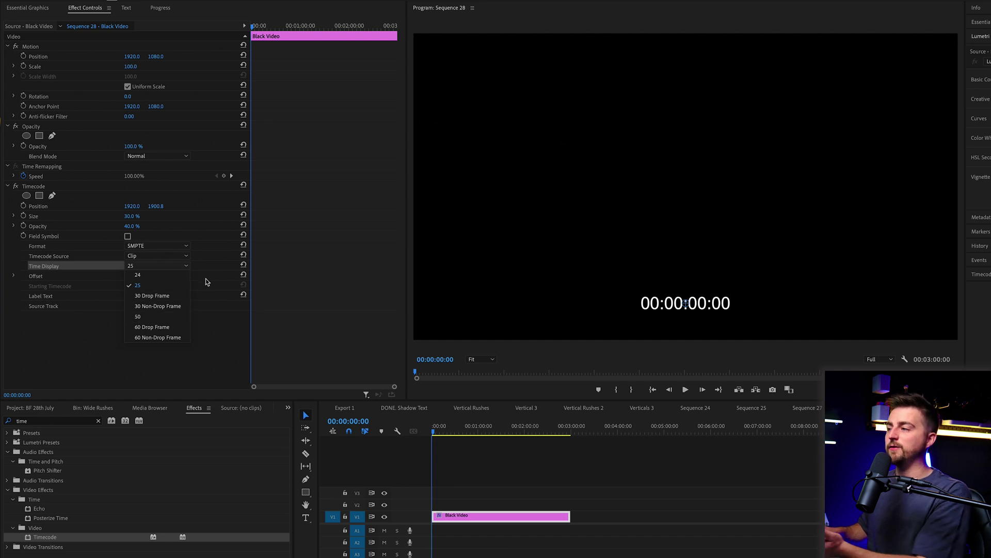
click(226, 321)
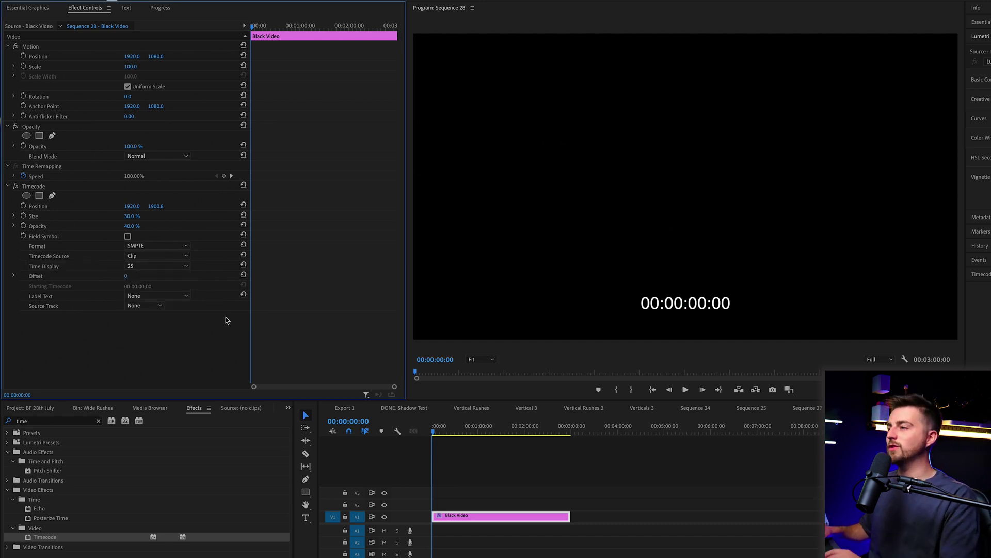
key(space)
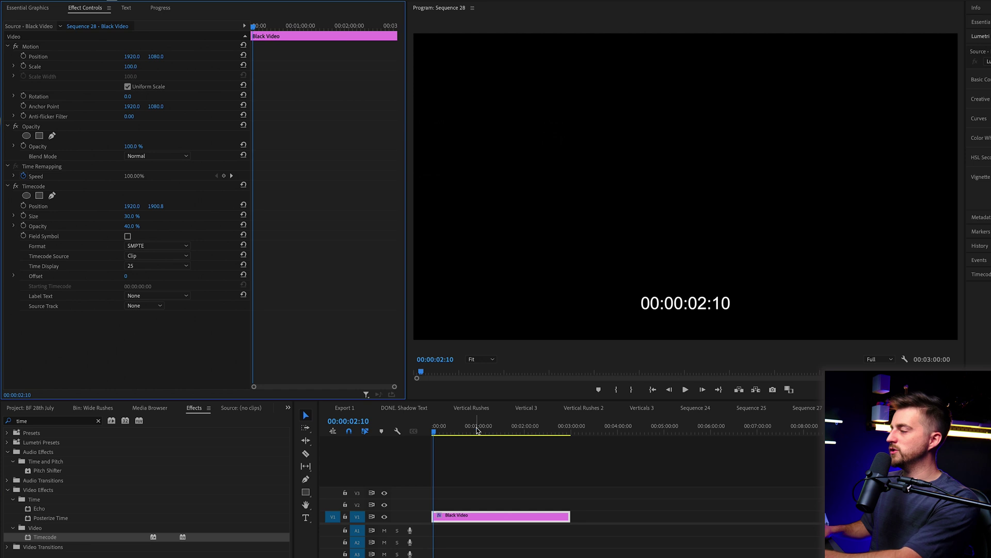
drag(477, 430, 559, 433)
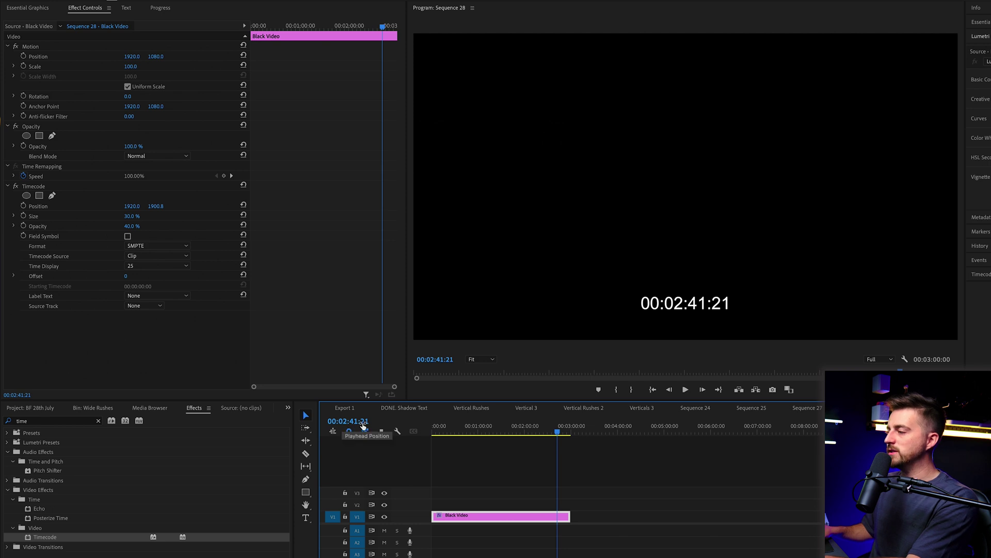
drag(565, 426, 423, 424)
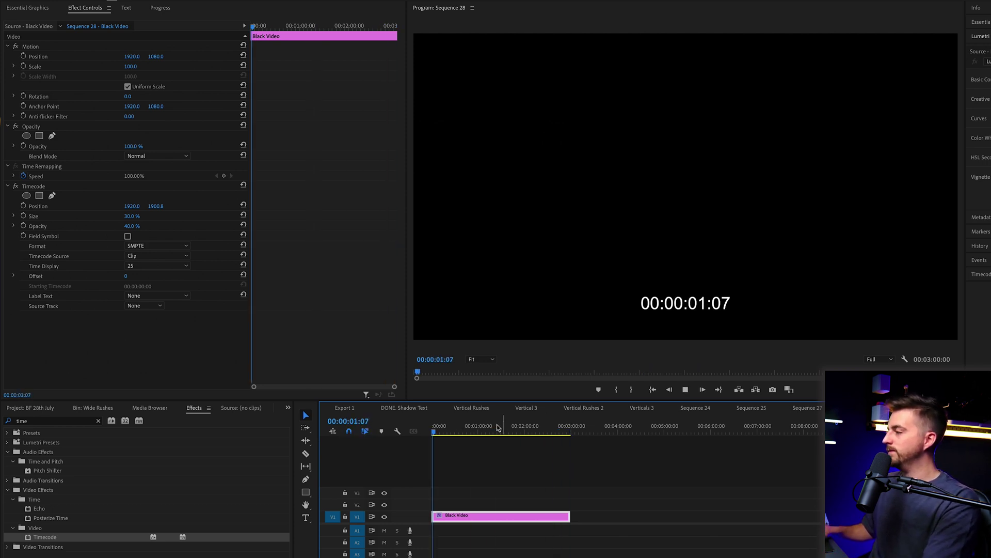
- Set the timecode Size to 100% and Position Y to 1134.8, then preview playback
mouse_move(497, 428)
mouse_down()
mouse_move(528, 426)
mouse_move(517, 427)
mouse_up()
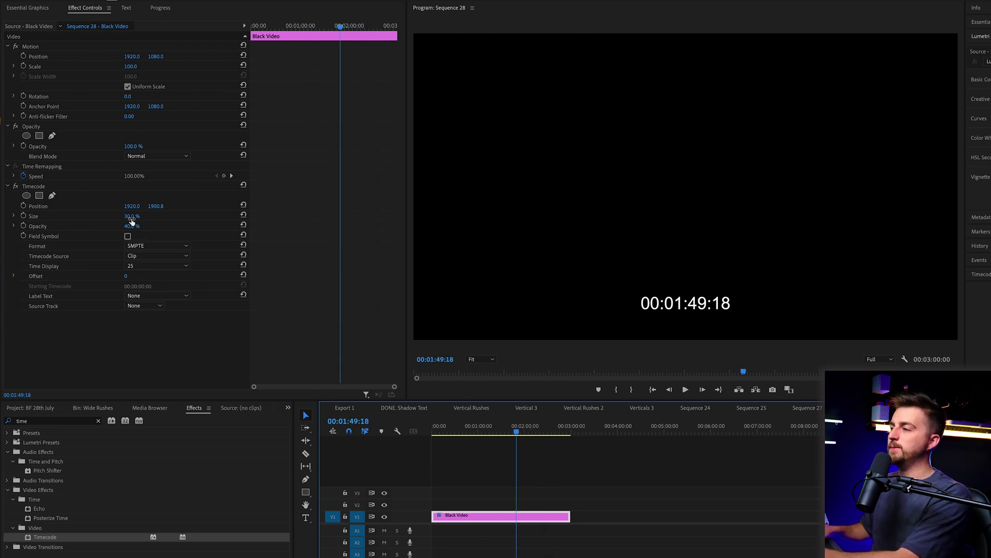
mouse_move(132, 221)
mouse_down()
mouse_move(170, 221)
mouse_move(151, 206)
mouse_move(121, 206)
mouse_up()
click(49, 207)
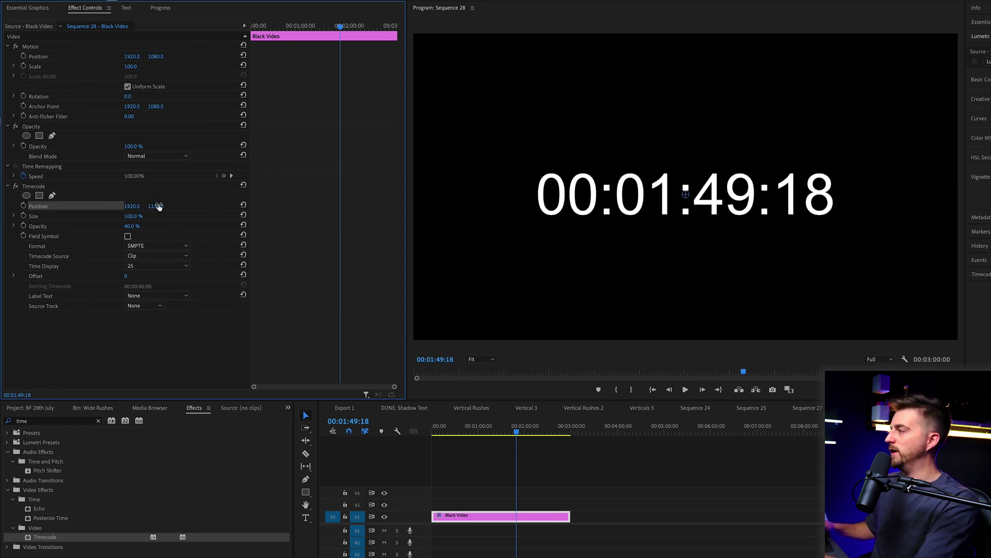
key(space)
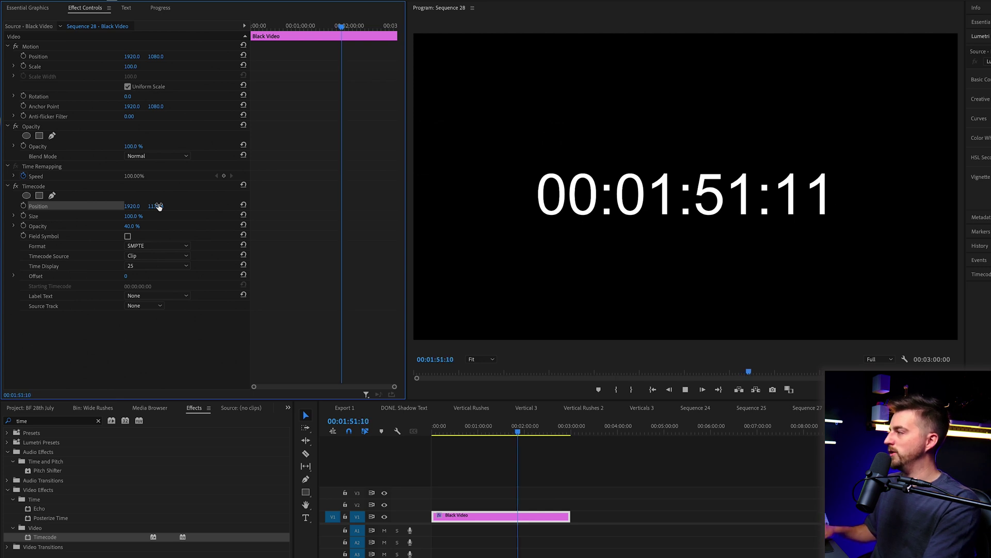
- Draw a closed mask around the MM:SS digits and set Mask Feather to 0
click(52, 195)
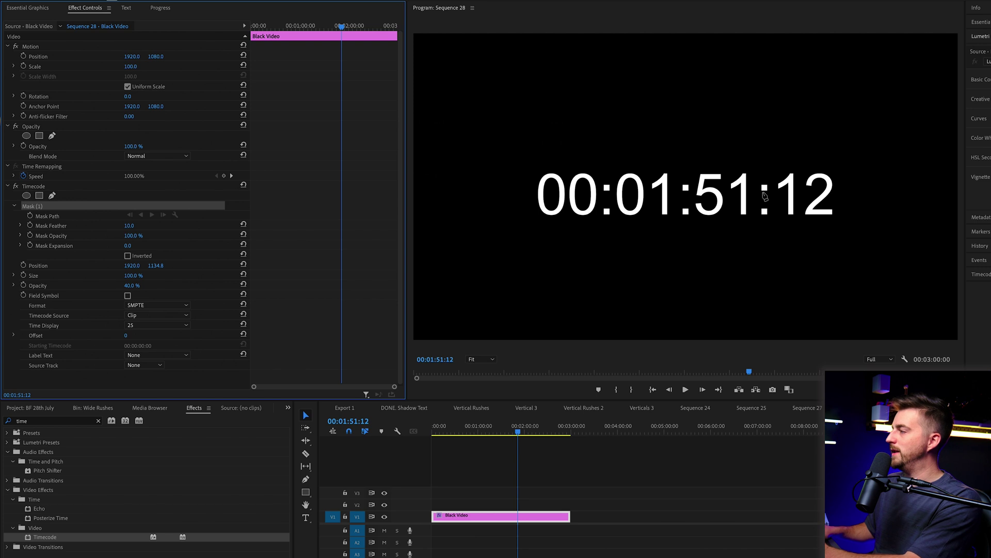
click(610, 121)
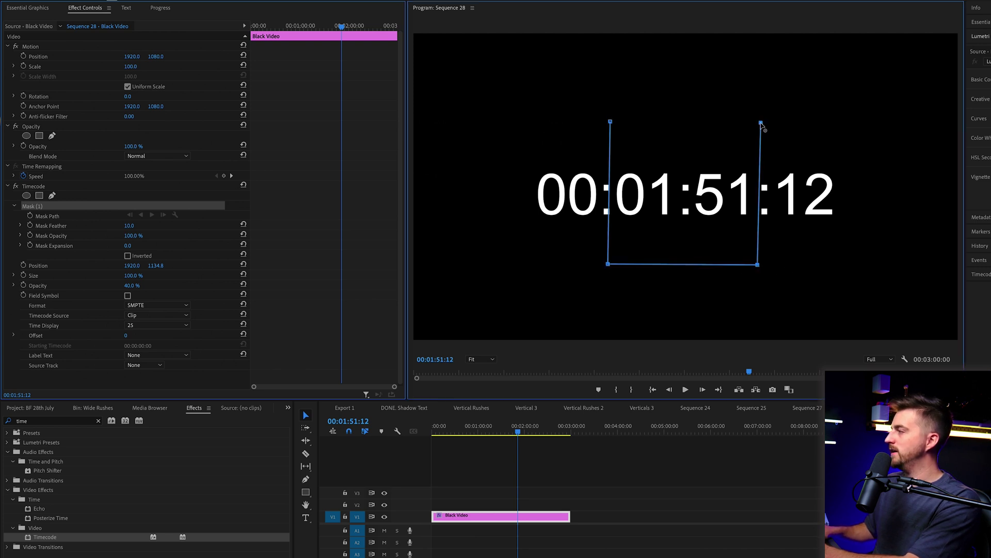
click(611, 122)
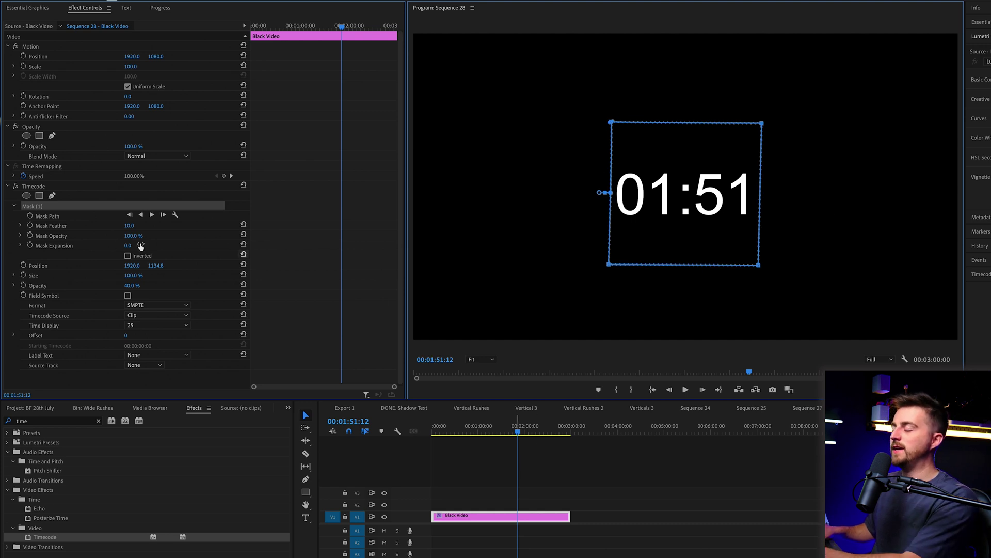
drag(133, 229, 129, 228)
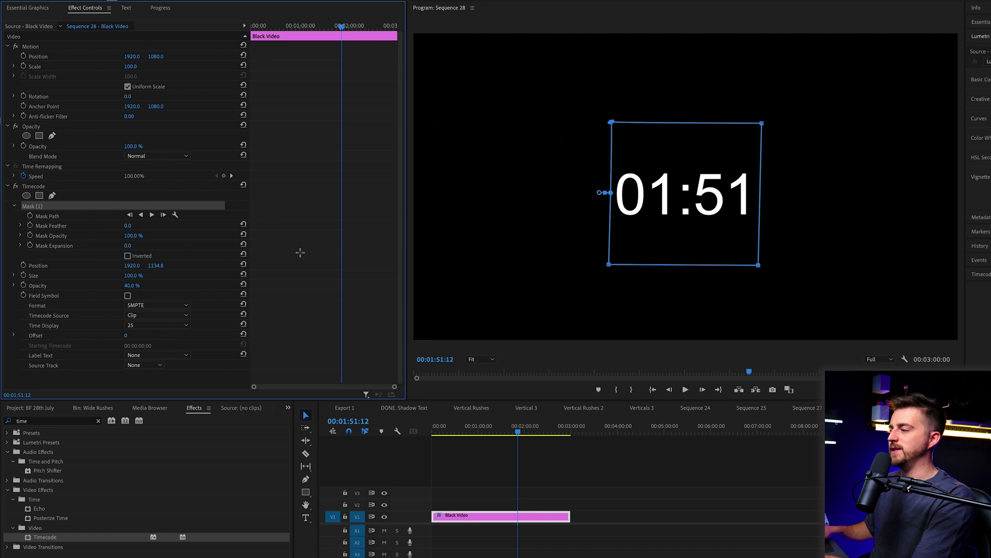
- Play and scrub the sequence to check that only the digits show
click(509, 481)
key(space)
click(511, 515)
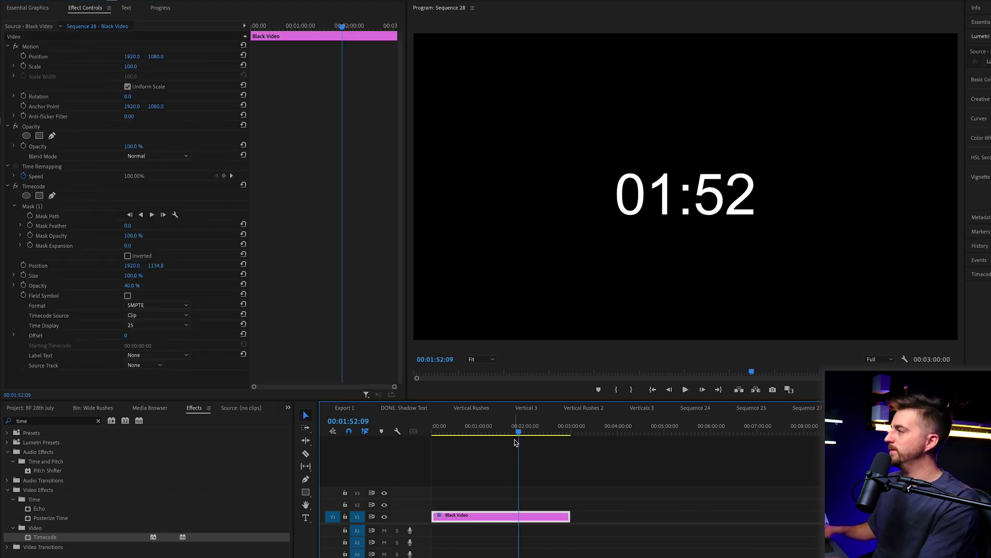
drag(519, 431, 434, 437)
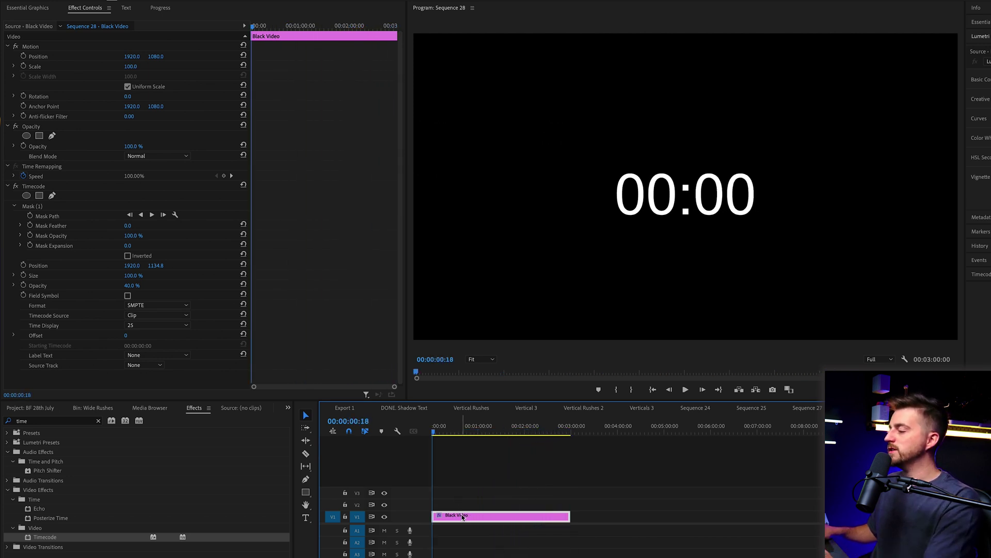
- Nest the Black Video clip into a sequence named 'Countdown'
right_click(462, 516)
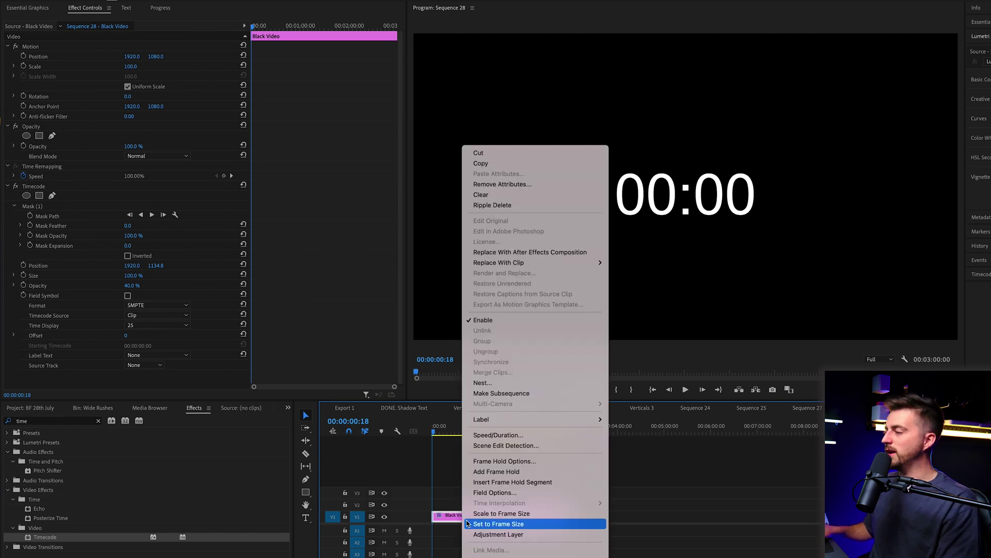
click(482, 382)
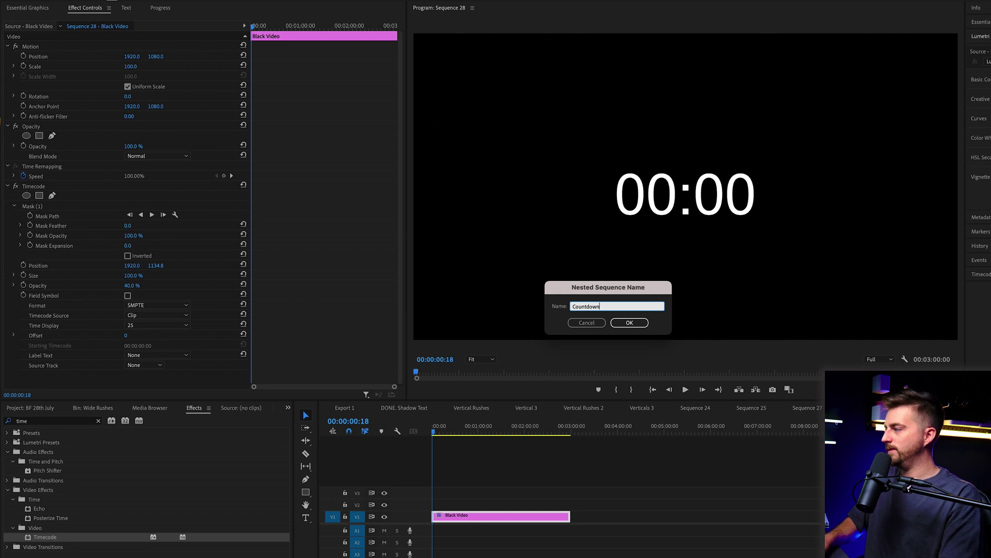
text(Countdown)
key(Return)
- Enable Reverse Speed on the Countdown clip and scrub to verify it counts down
click(491, 519)
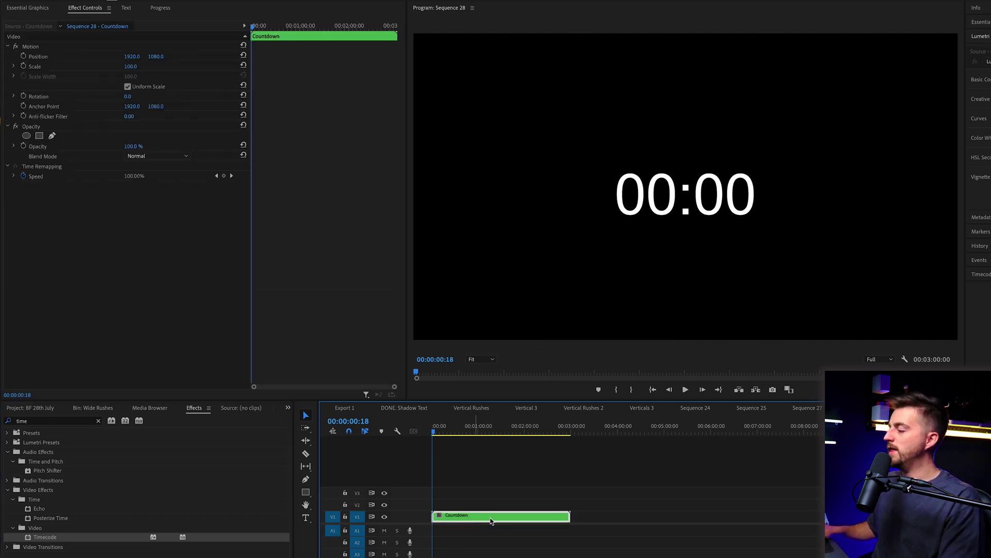
right_click(496, 521)
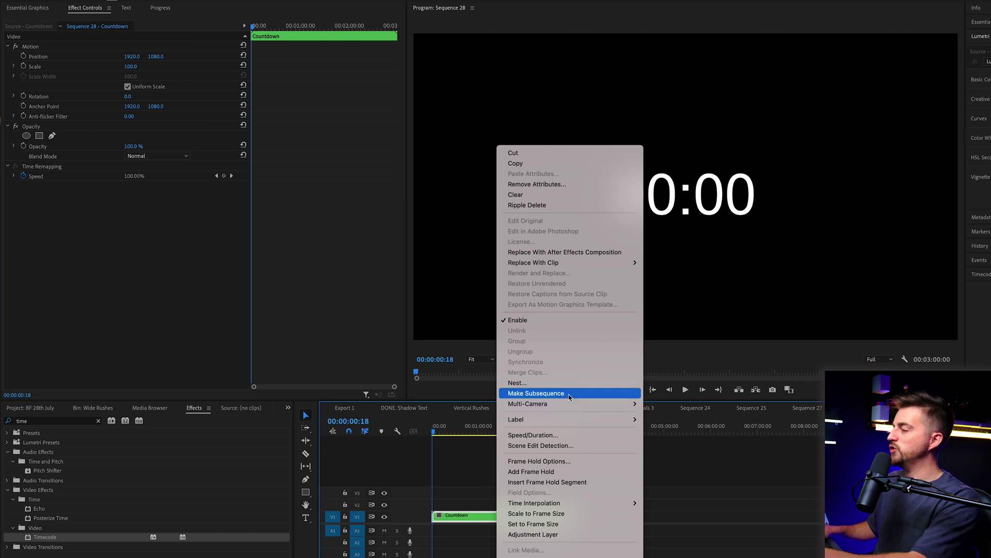
click(563, 435)
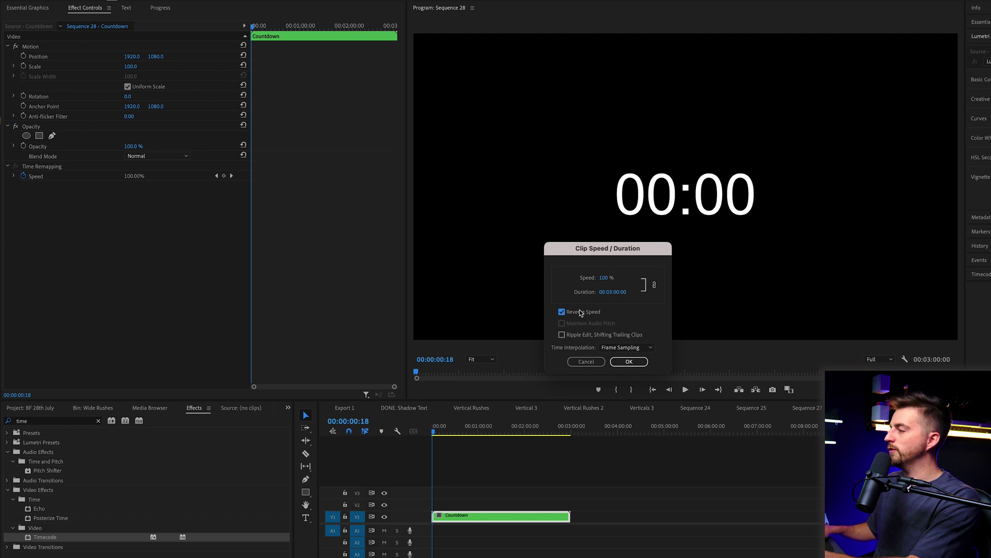
click(629, 362)
key(space)
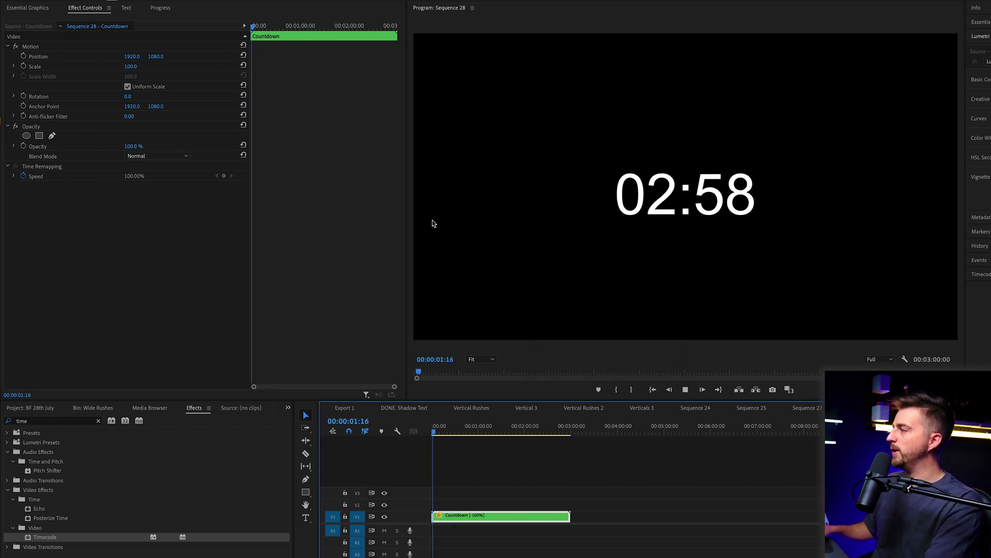
drag(461, 428, 570, 443)
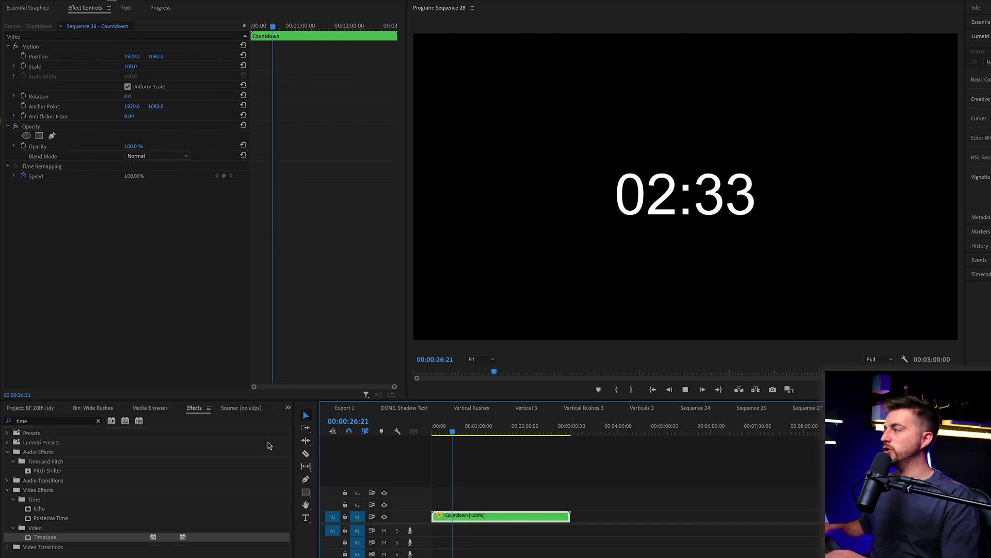
- Inside the Countdown nest, extend the Black Video clip's end to 06:00
double_click(473, 516)
drag(549, 432, 618, 434)
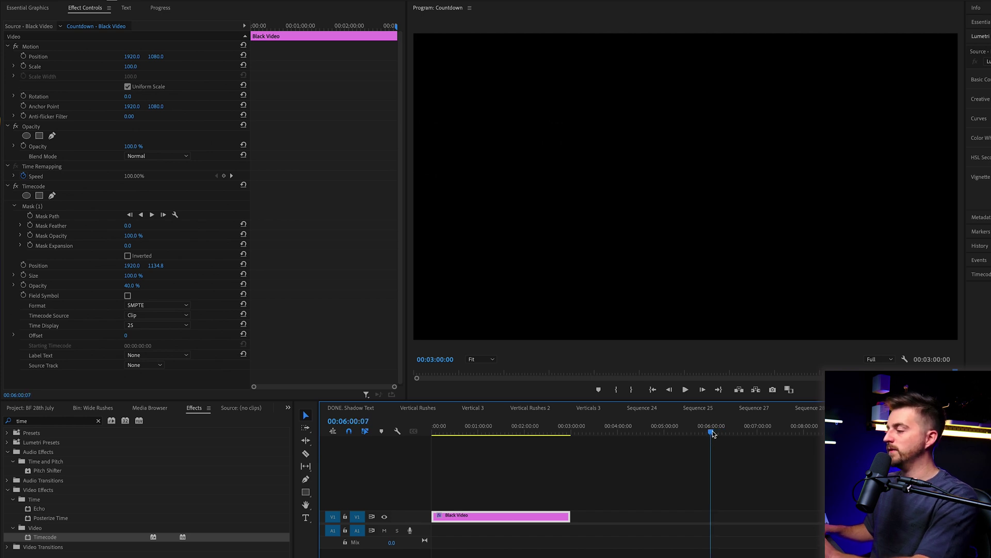
drag(713, 434, 712, 434)
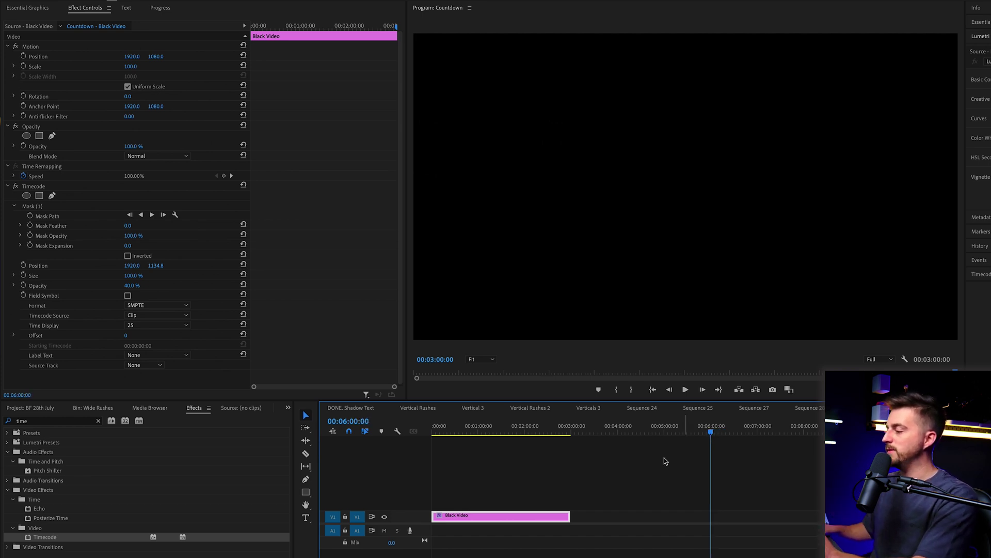
drag(582, 516, 716, 515)
drag(711, 432, 678, 431)
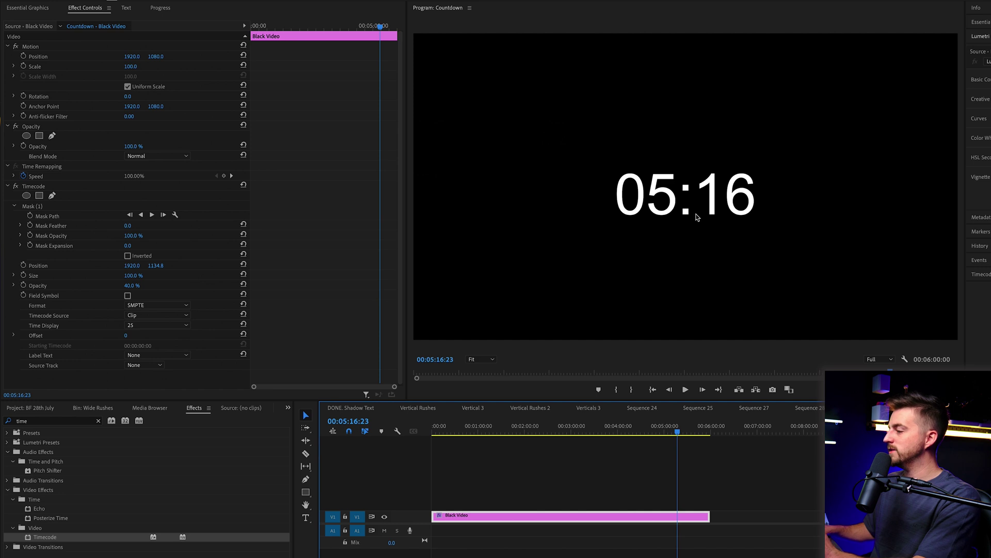
- In Sequence 28, lengthen the Countdown clip to six minutes and play from the start
click(810, 409)
drag(456, 436, 535, 433)
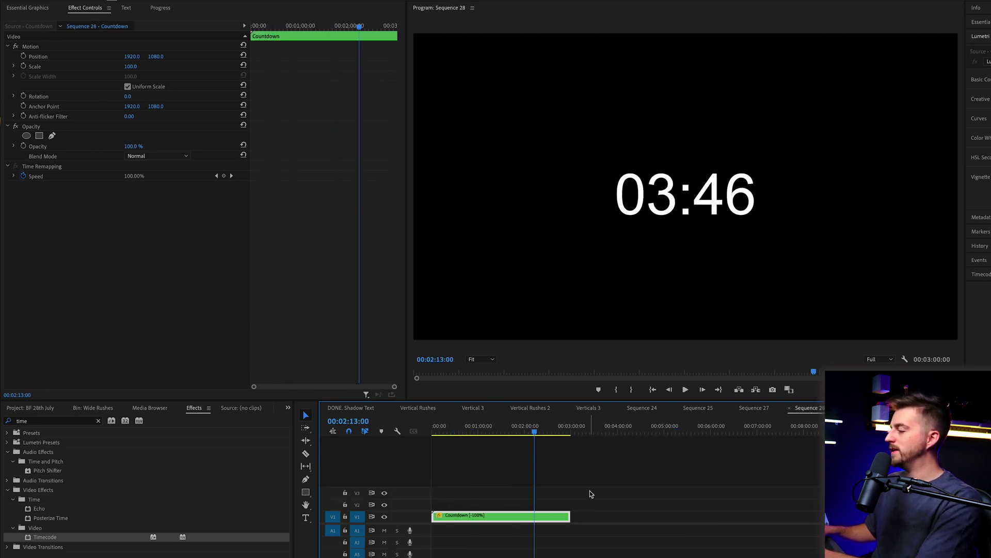
click(589, 491)
drag(570, 515, 738, 514)
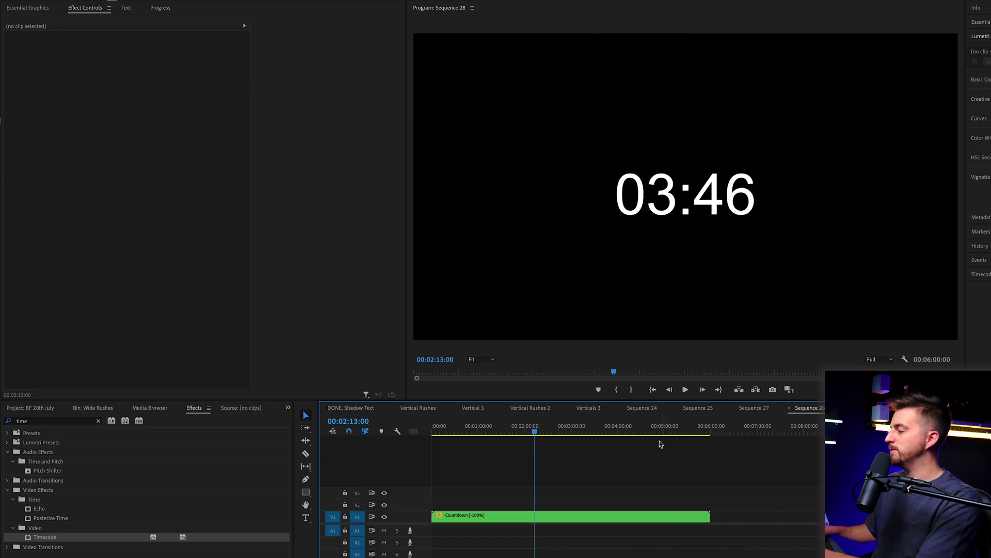
drag(650, 433, 686, 440)
key(Home)
key(space)
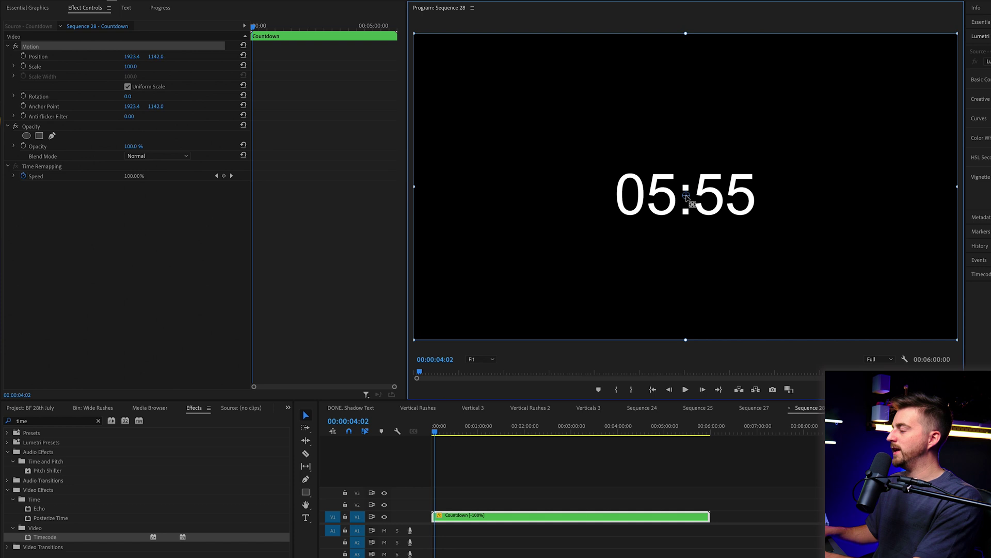
- Nudge Position Y to 1152 and set a starting Scale keyframe of 0 at frame 0
drag(686, 197, 687, 199)
click(132, 67)
key(Home)
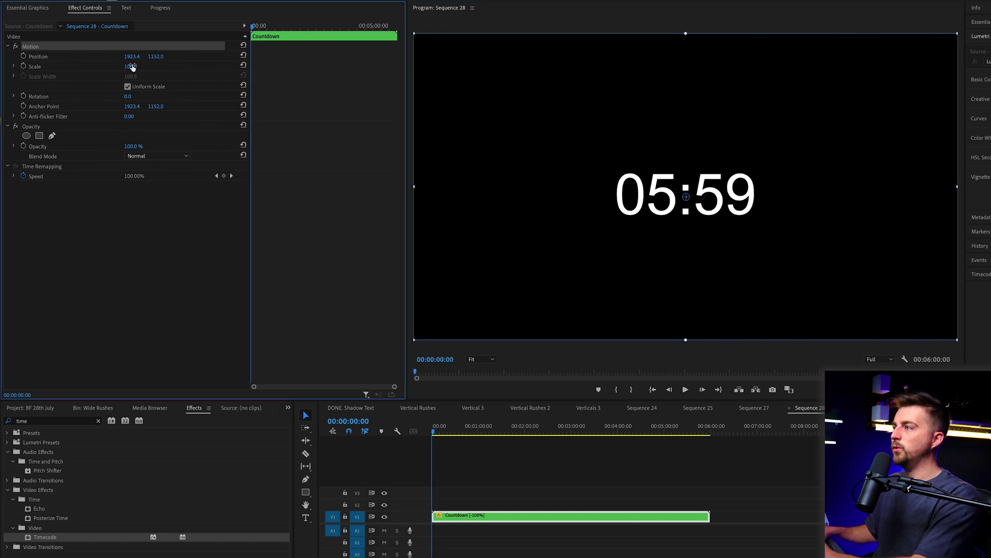
click(133, 66)
text(0)
key(Return)
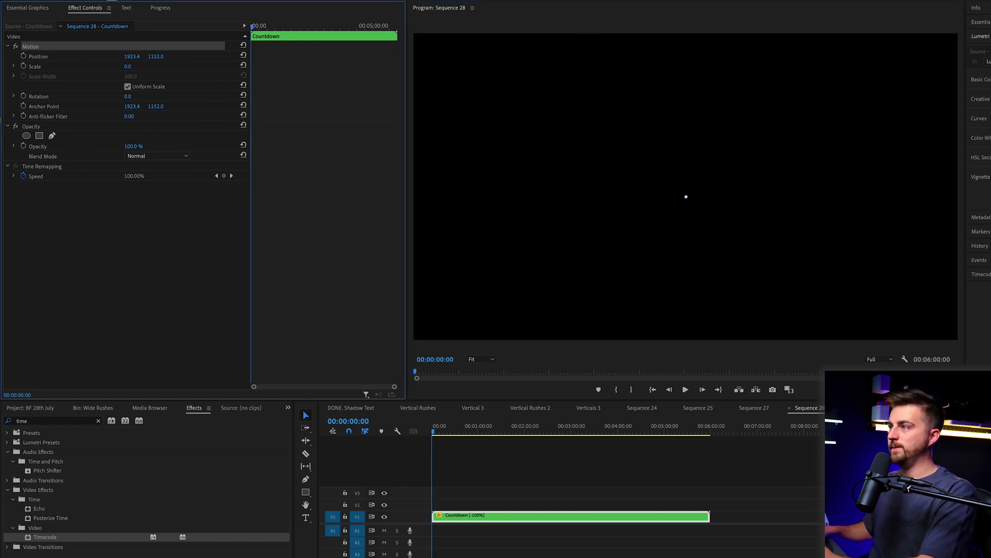
click(24, 66)
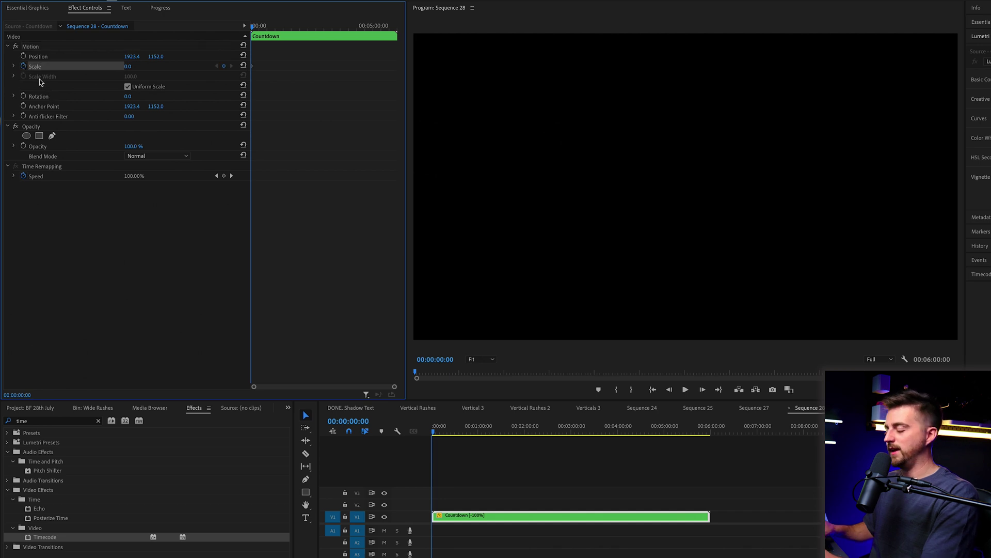
- Add a Scale keyframe of 60 four frames in
key(equal)
key(equal)
key(equal)
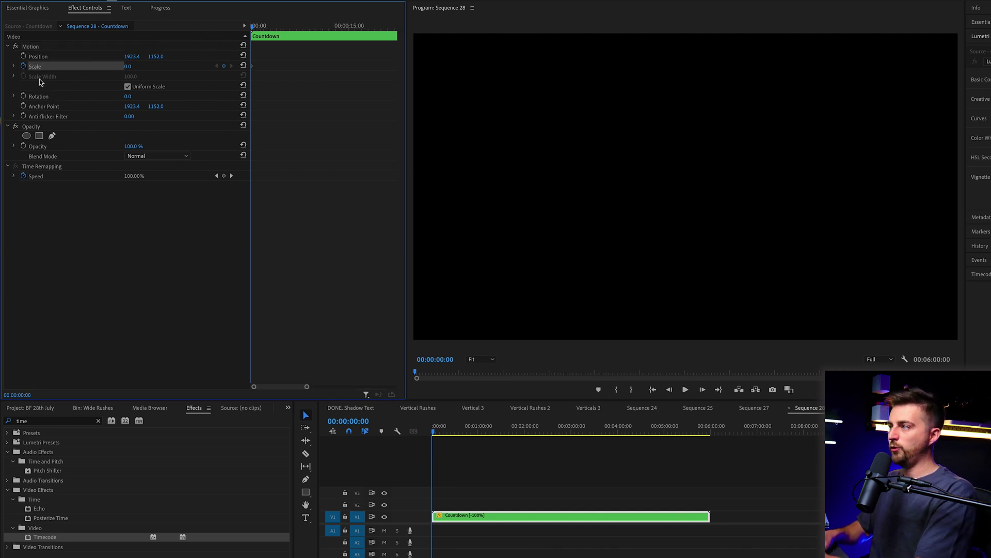
key(Right)
key(Right)
key(Right)
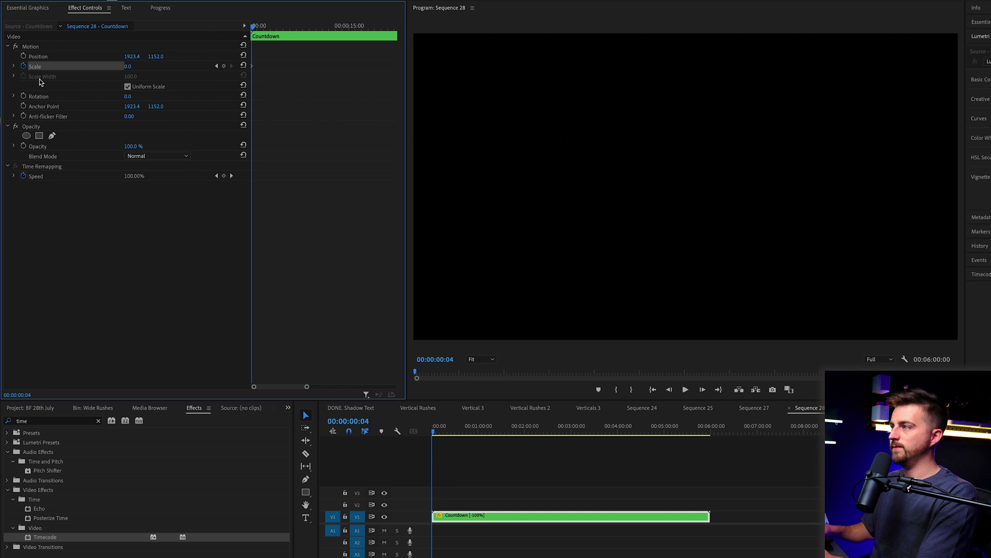
key(equal)
key(equal)
key(equal)
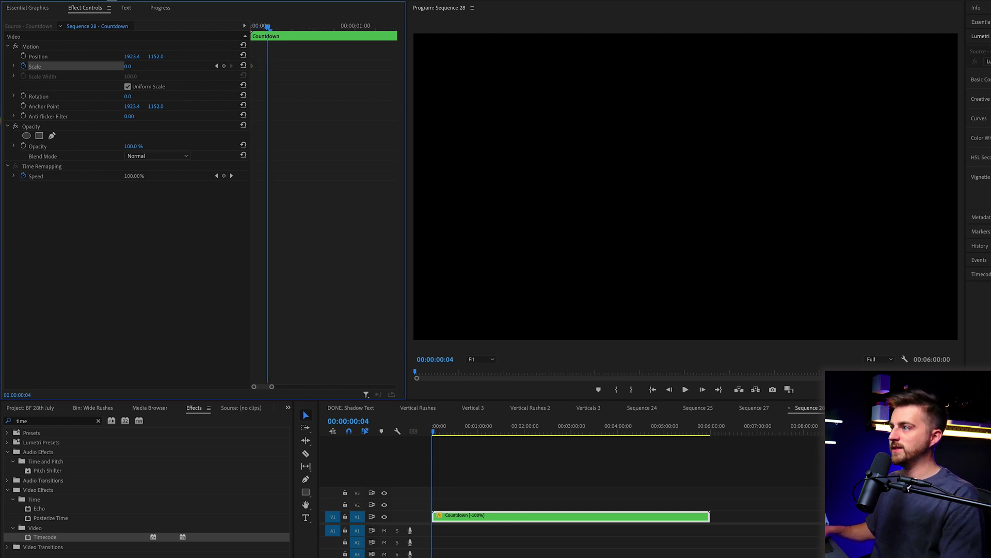
click(137, 64)
text(60)
key(Return)
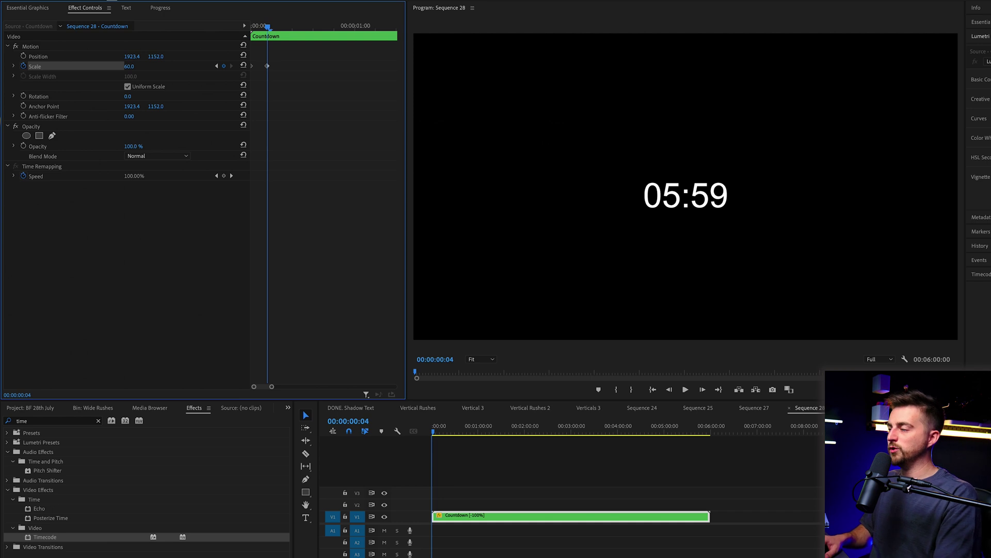
- Add a Scale keyframe of 50 at frame 8 and play the pop-in animation
key(Right)
key(Right)
key(Right)
key(Right)
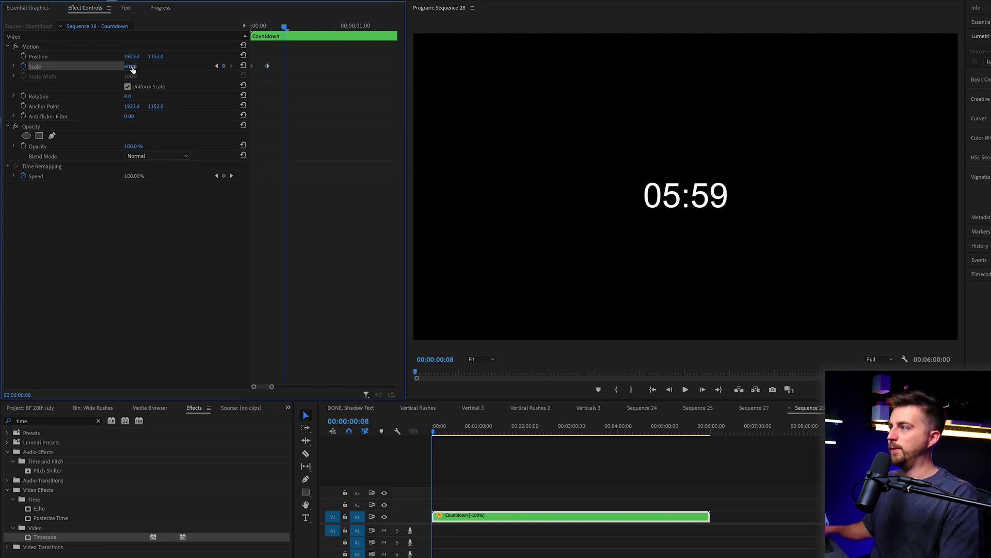
click(132, 66)
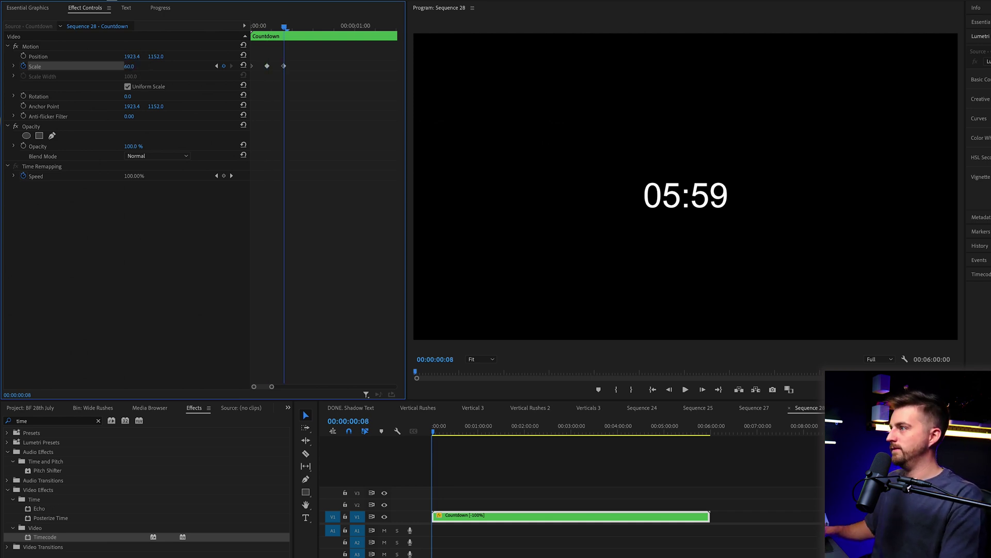
click(136, 66)
text(50)
key(Return)
key(space)
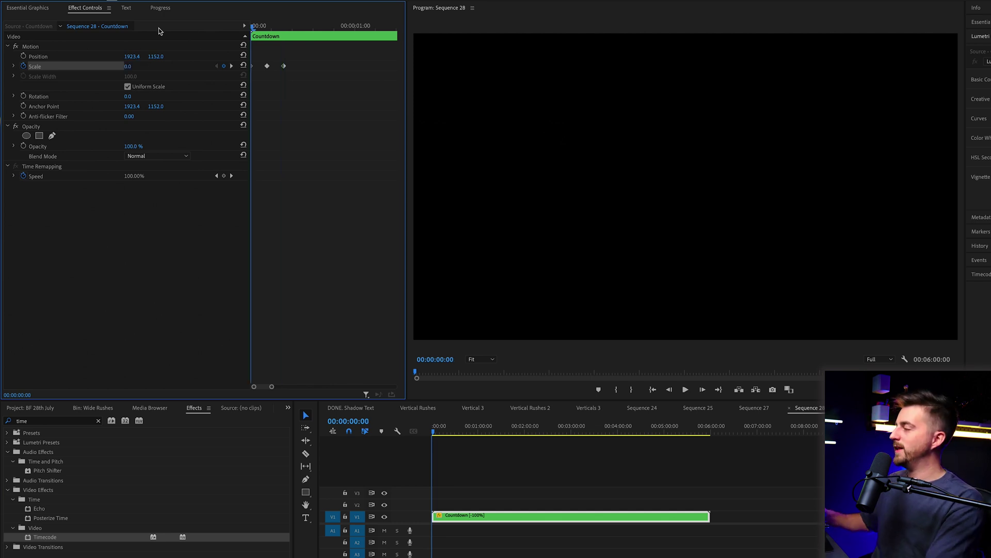